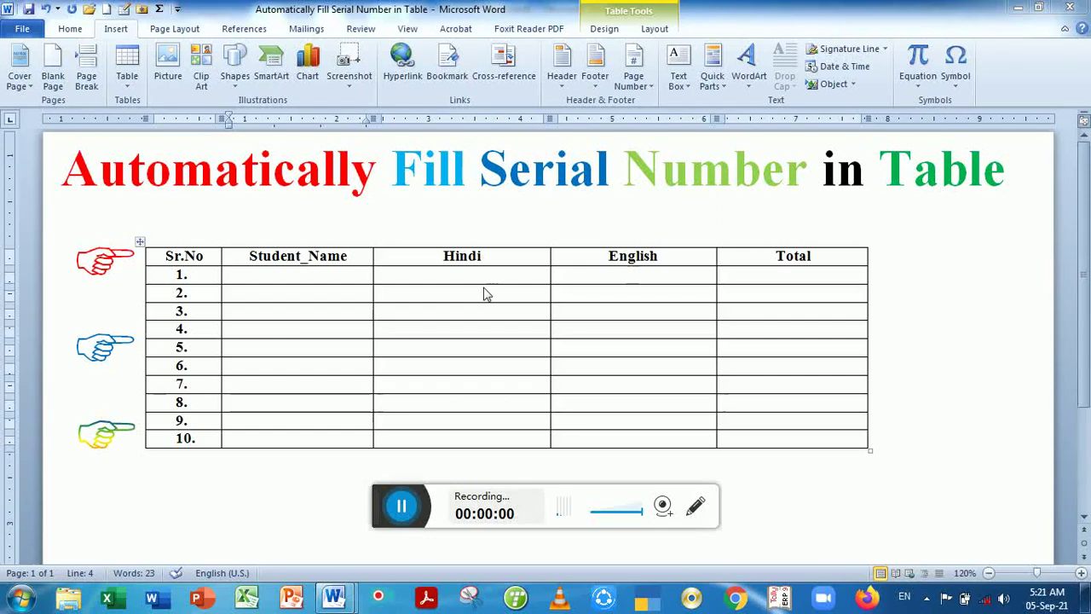
Extend the sample table to 16 automatically numbered rows, then switch to Document1
click(299, 274)
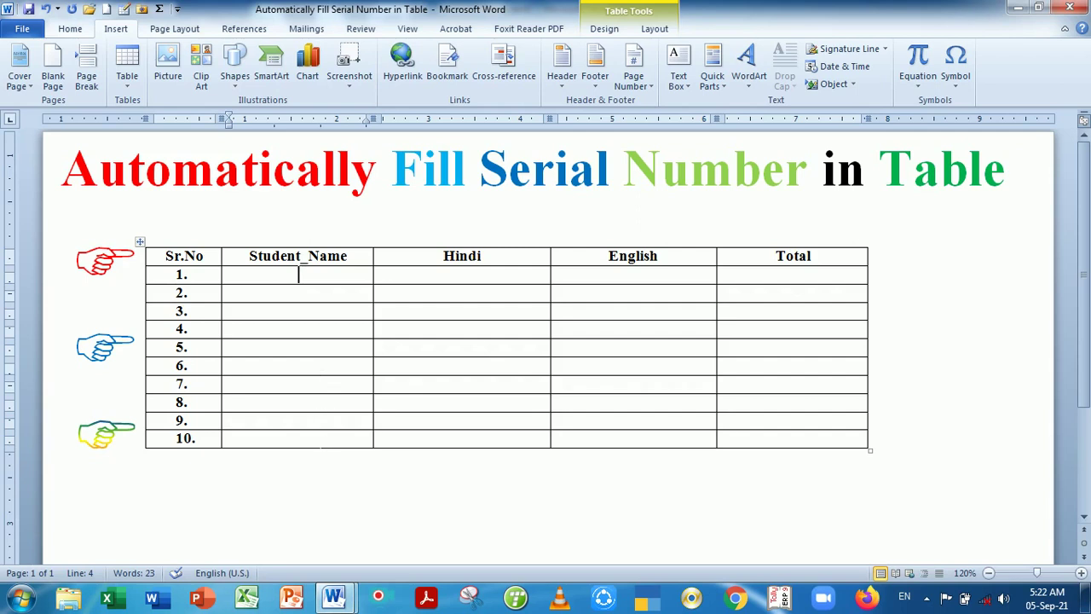
click(298, 438)
click(464, 437)
key(Tab)
key(Tab)
key(Tab)
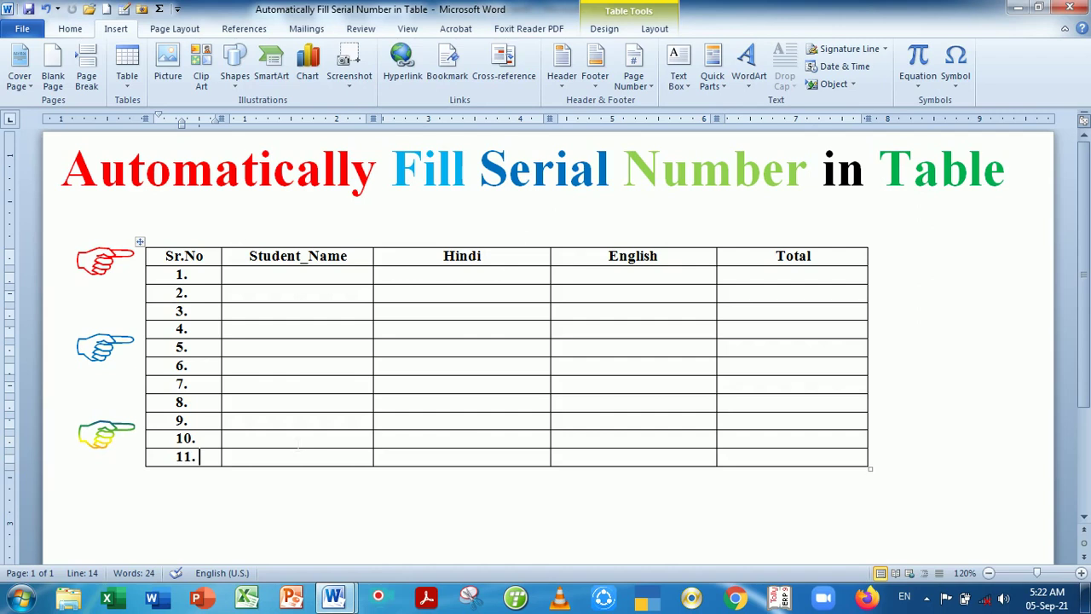
key(Tab)
key(Tab)
key(Tab)
key(Tab)
key(Tab)
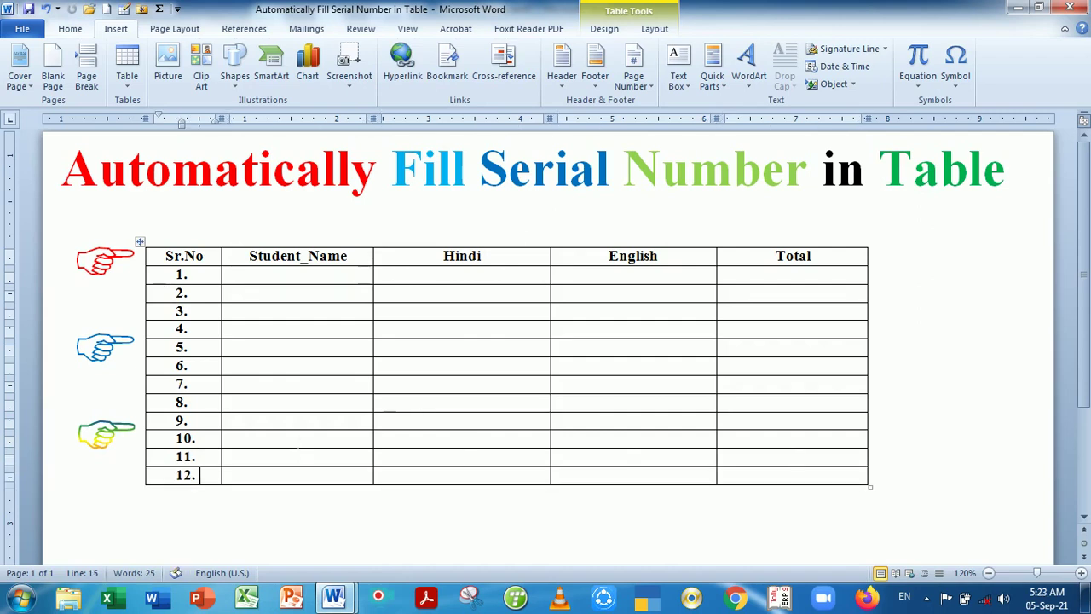
key(Tab)
key(Tab)
key(Tab)
key(Tab)
key(Tab)
key(Tab)
key(Tab)
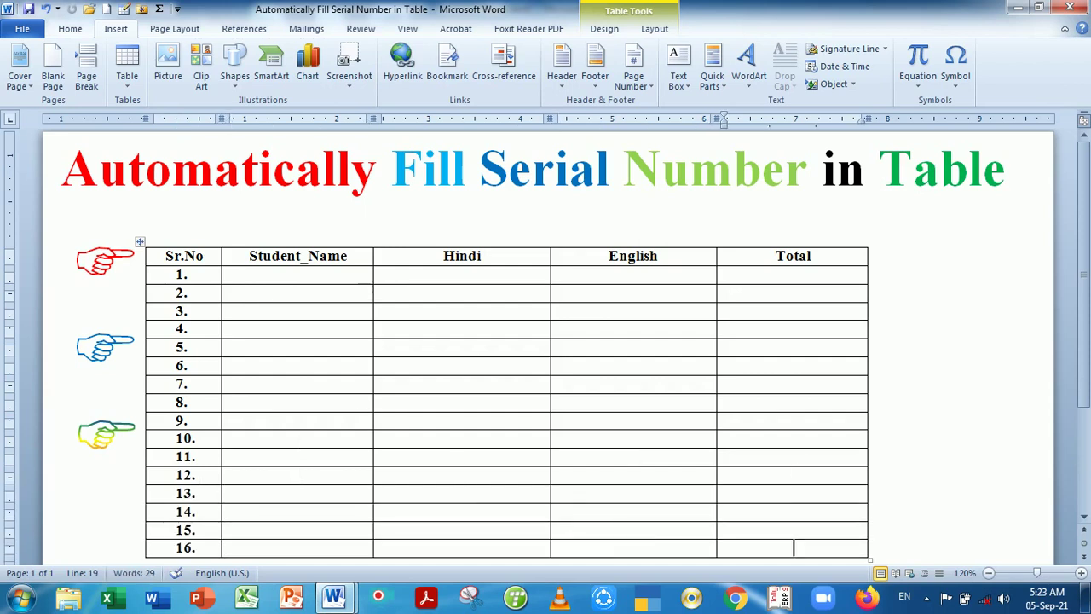
drag(1086, 244, 1087, 243)
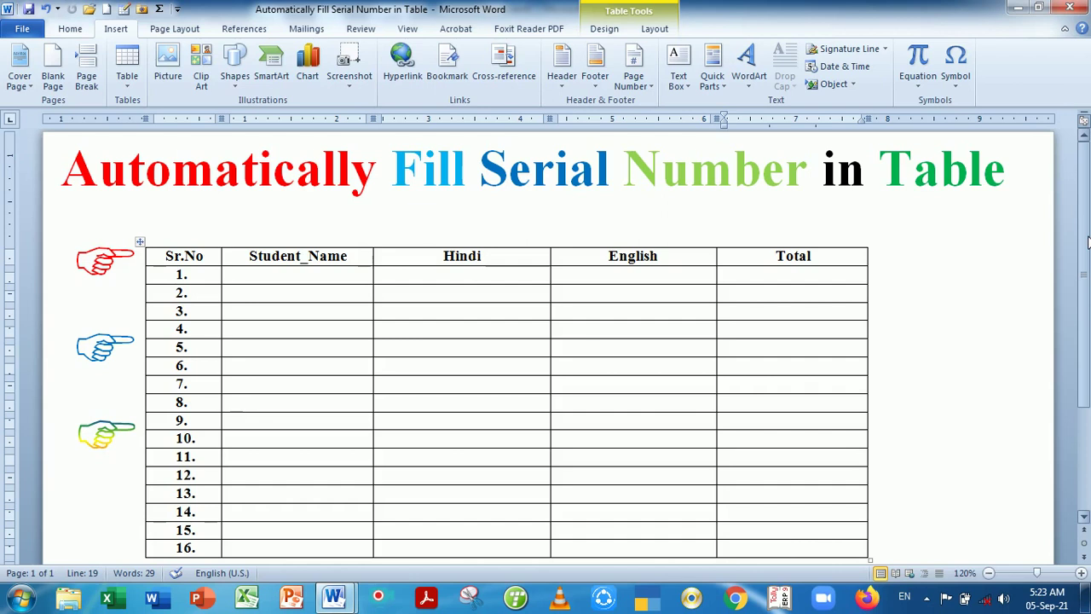
key(alt+Tab)
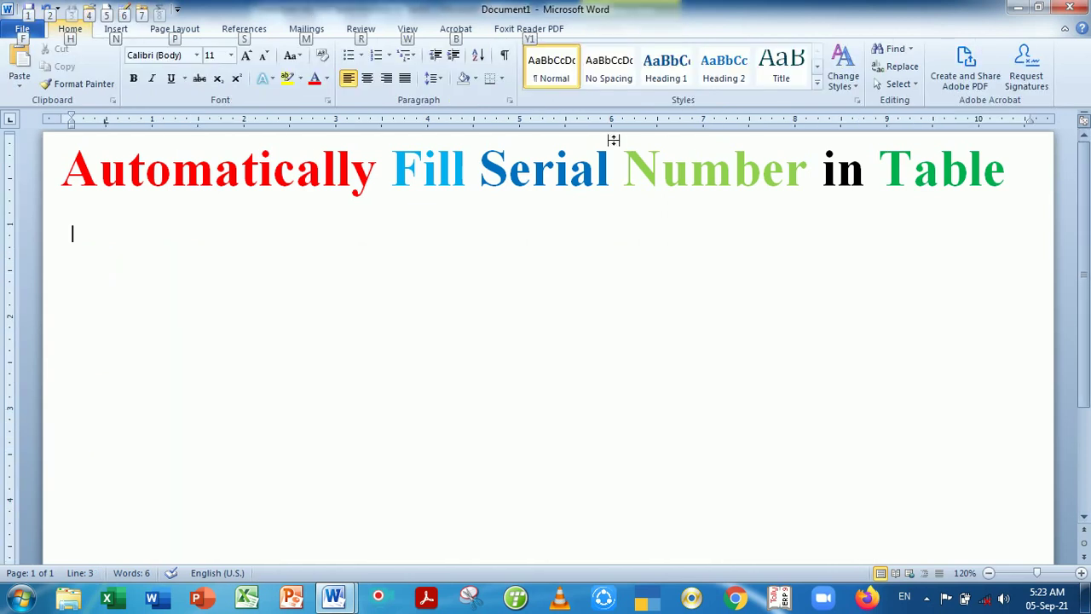
Insert a 5x1 table below the Document1 title and type 'Rollno' in its first cell
key(Escape)
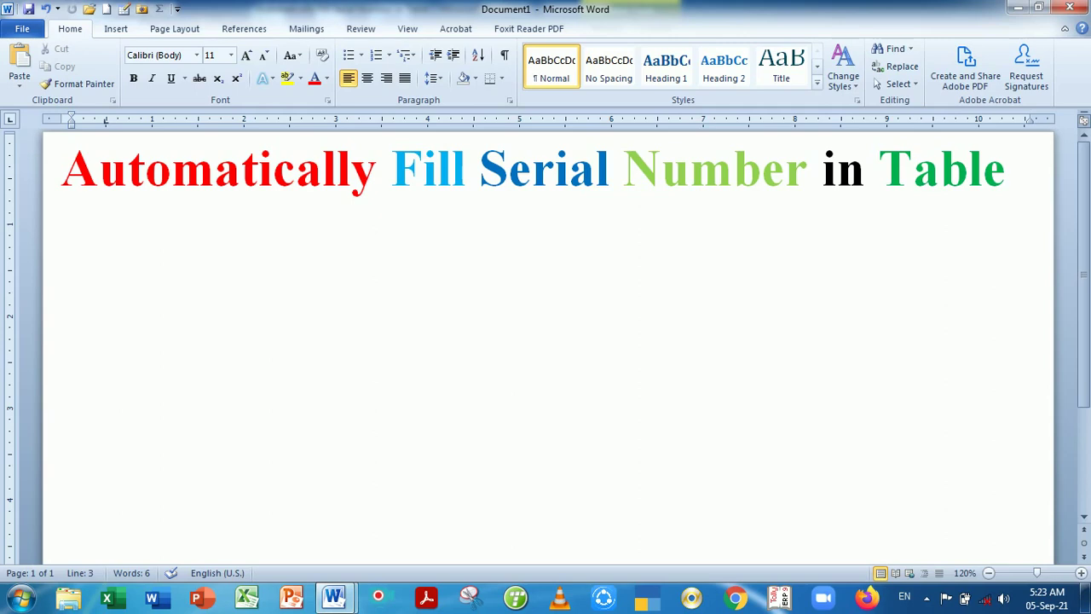
click(116, 30)
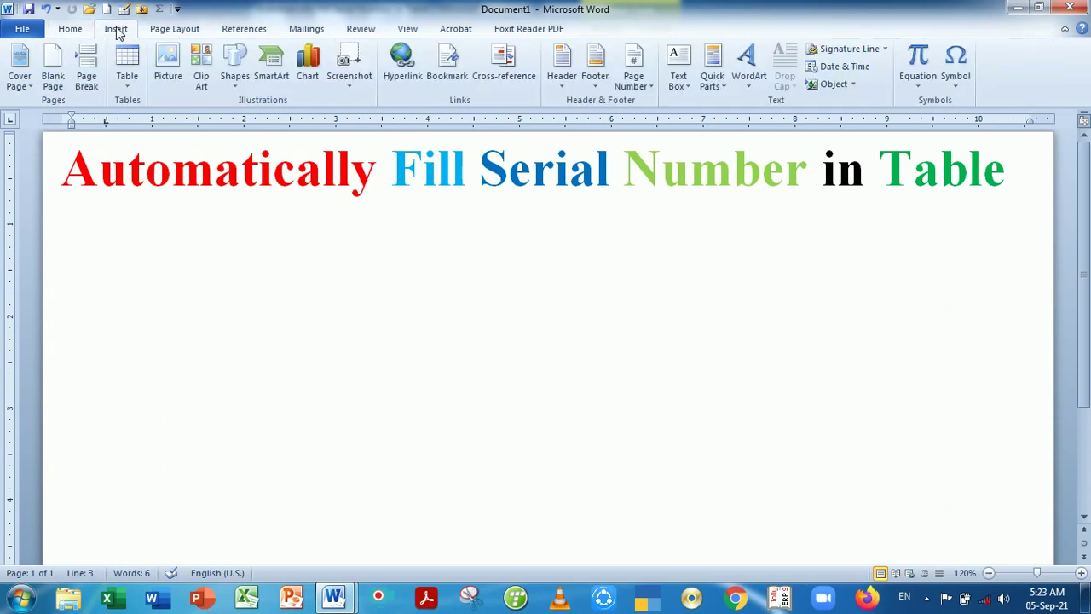
click(127, 67)
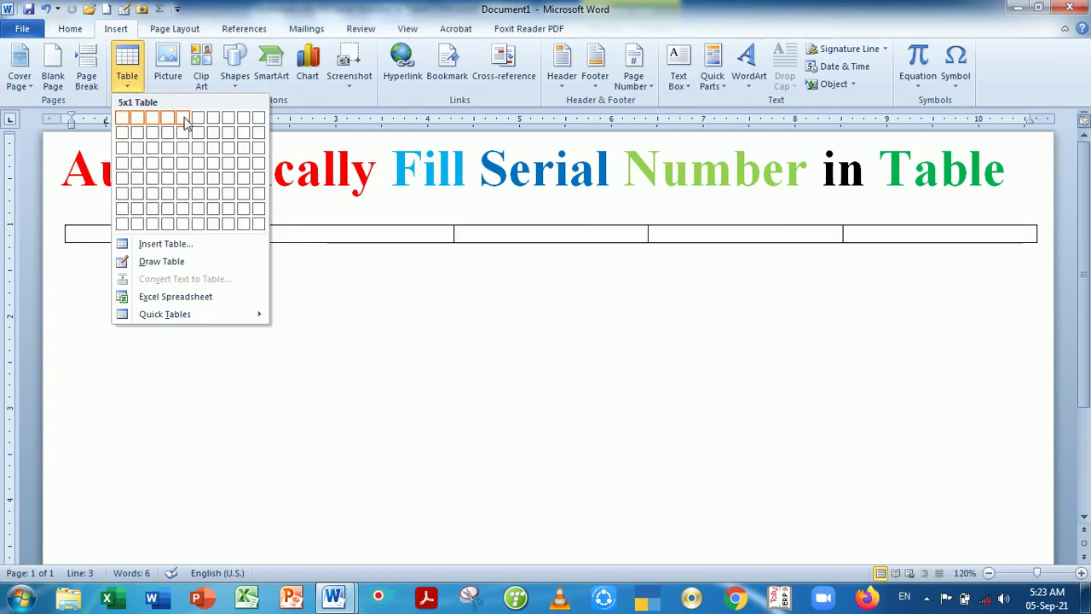
click(184, 118)
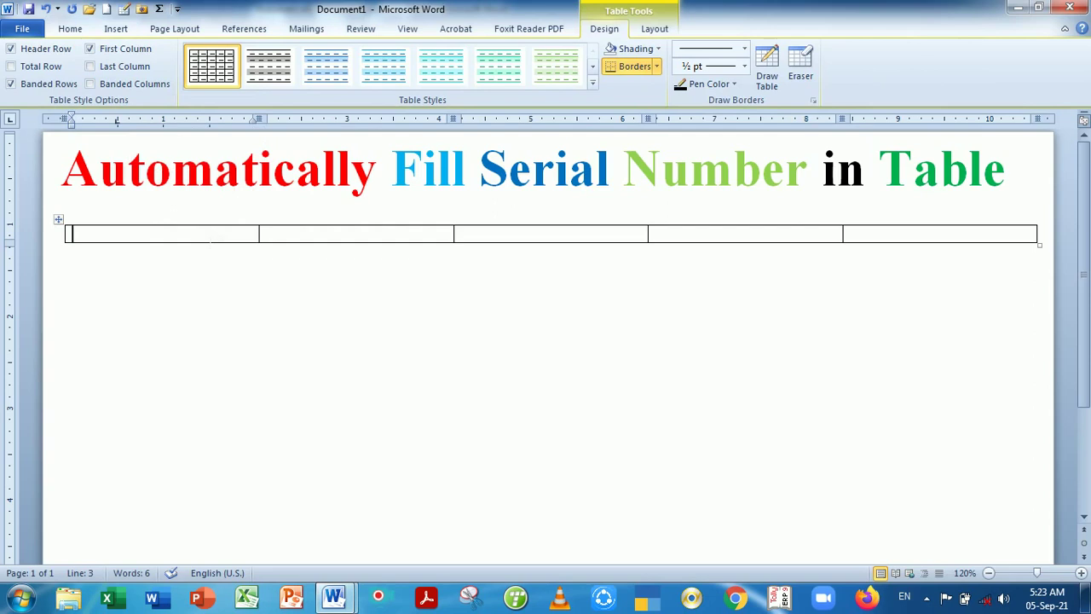
text(Rollno)
Replace the 'Rollno' heading in the first cell with 'Sr.No.'
key(Tab)
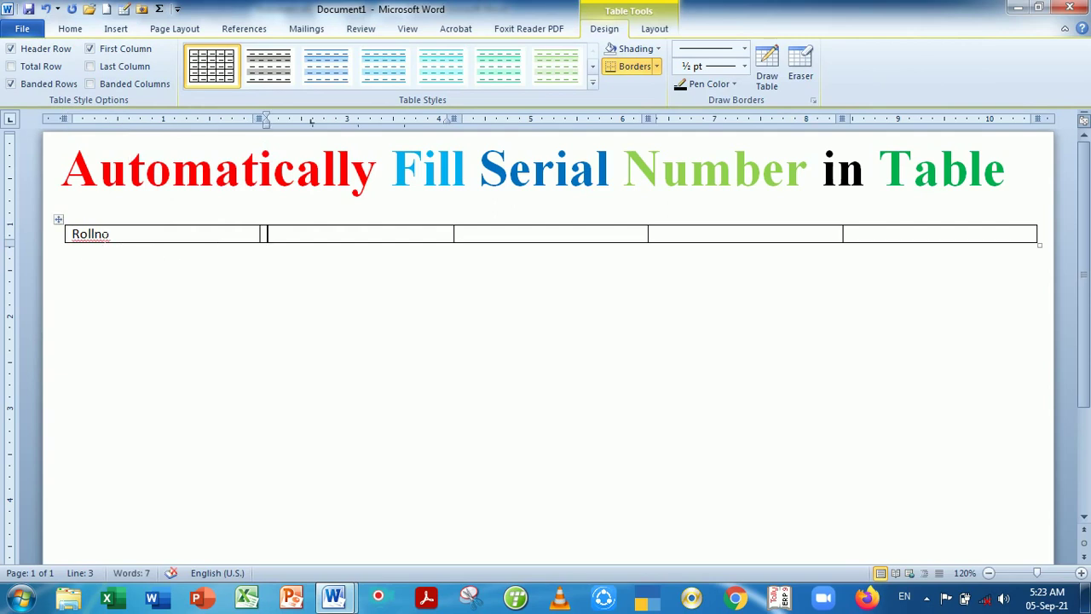
click(109, 233)
key(BackSpace)
key(BackSpace)
key(BackSpace)
key(BackSpace)
key(BackSpace)
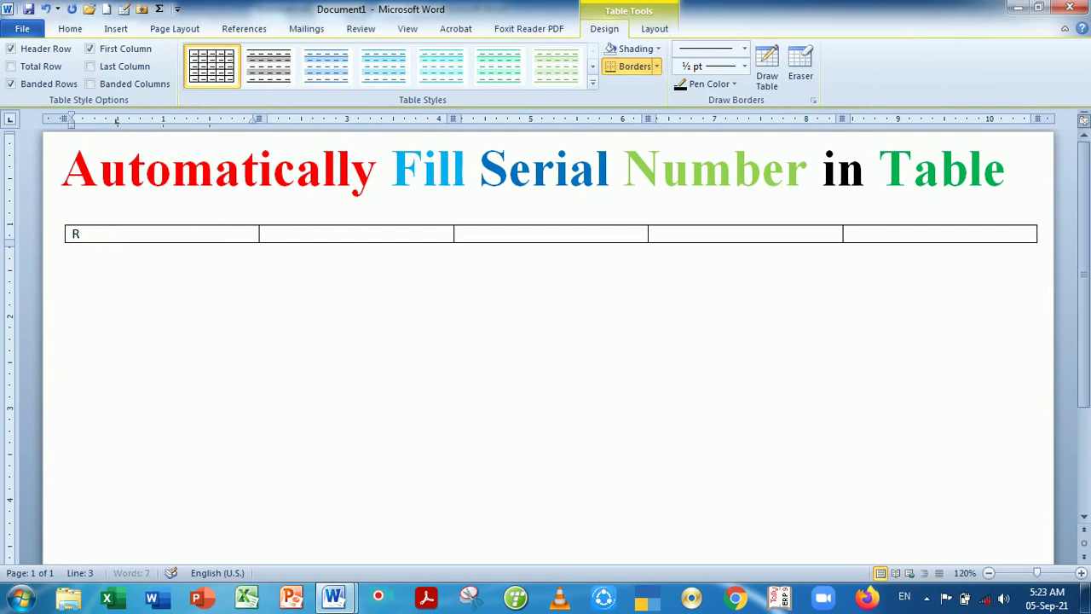
key(BackSpace)
text(s)
key(BackSpace)
text(Sr.n)
text(O)
key(BackSpace)
key(BackSpace)
text(No.)
key(Tab)
Type the headings Student_Name, Hindi and English in the next three cells
text(S)
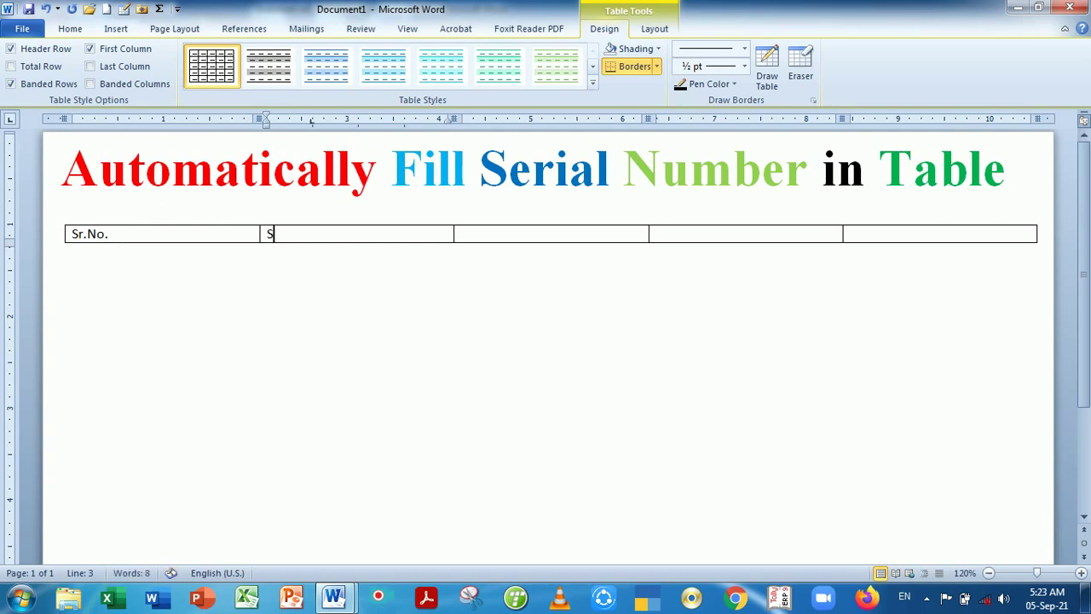
text(utdent)
text(_N)
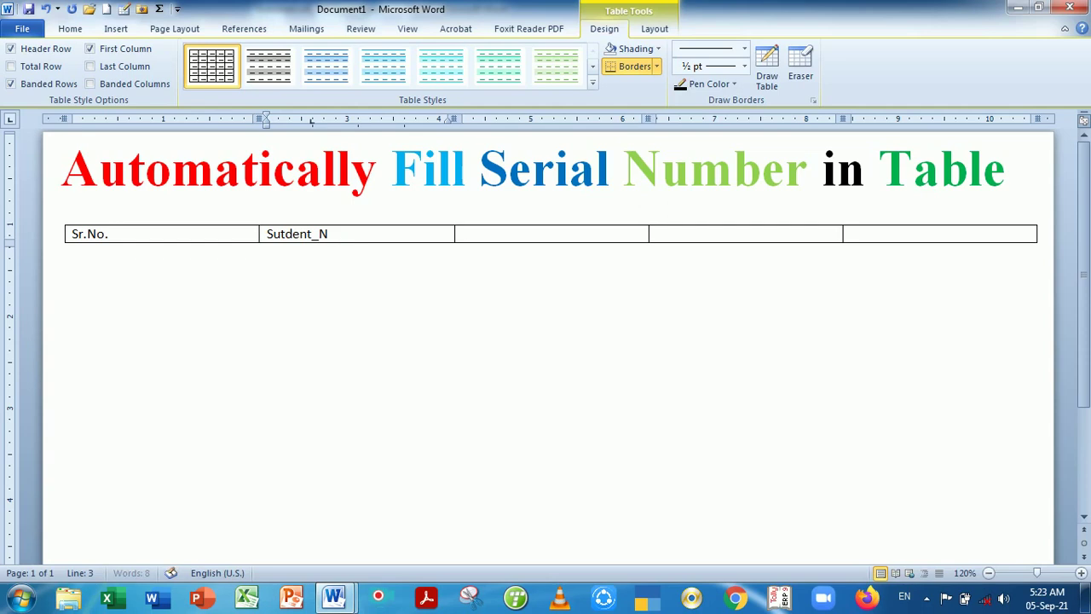
text(ame)
key(Tab)
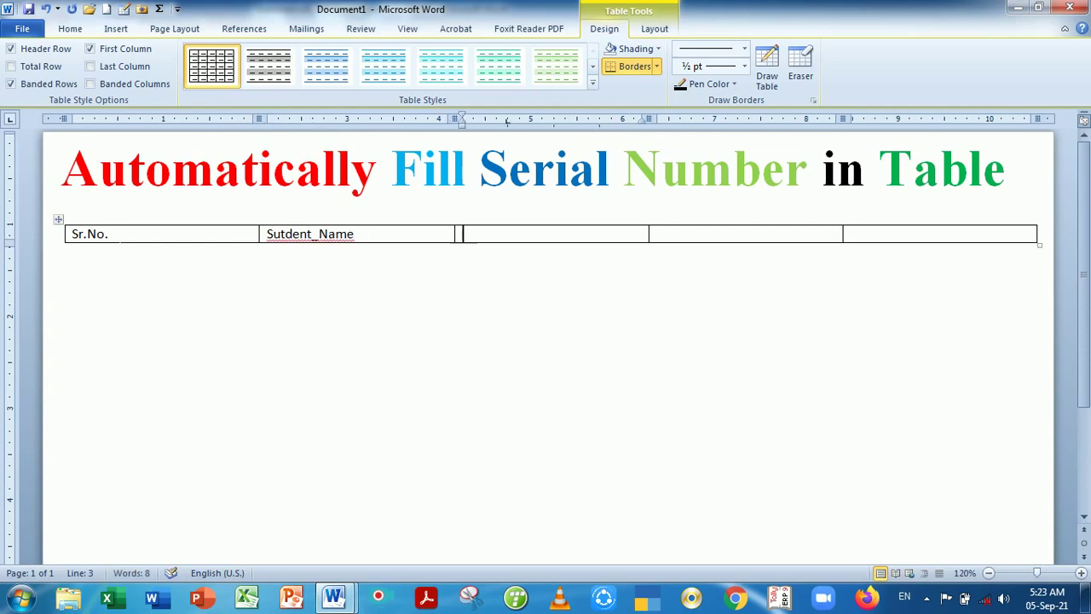
text(Hindi)
key(Tab)
text(n)
key(BackSpace)
text(Eg)
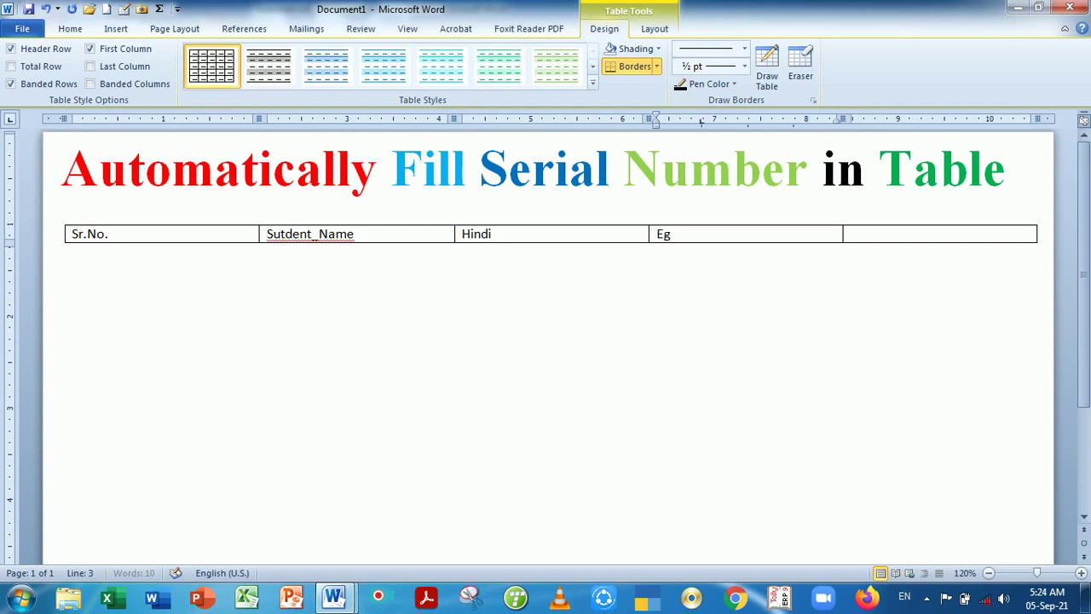
text(nlds)
key(BackSpace)
key(BackSpace)
key(BackSpace)
text(li)
text(sh)
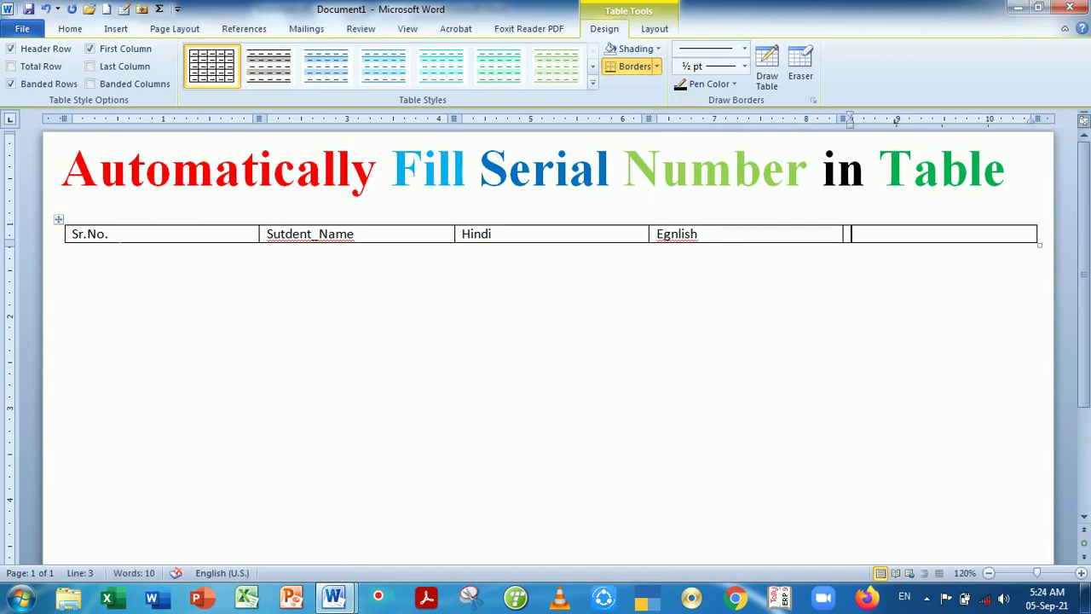
Correct the misspelled English heading and enter 'Total' as the fifth heading
click(851, 233)
click(663, 234)
right_click(674, 236)
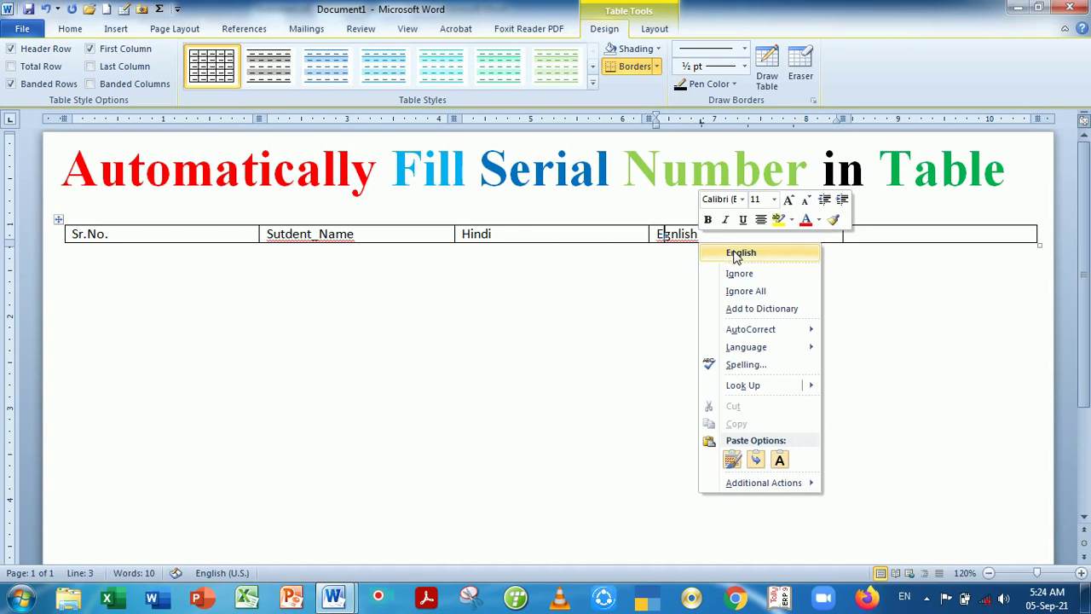
click(731, 254)
click(852, 234)
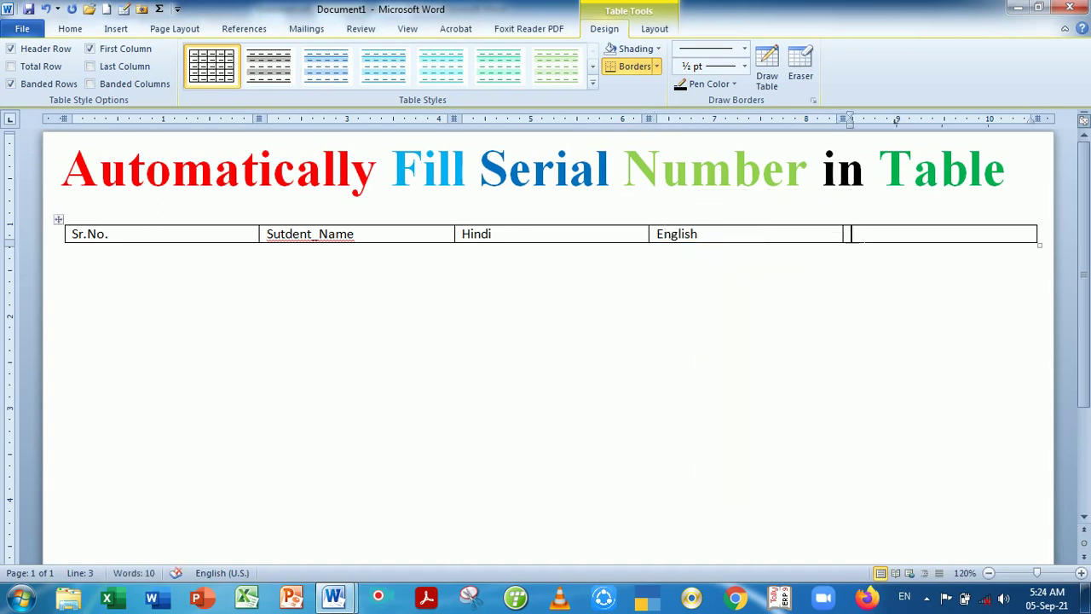
text(Total)
Correct 'Sutdent_Name' to 'Student_Name' and add an empty row below the headers
right_click(289, 236)
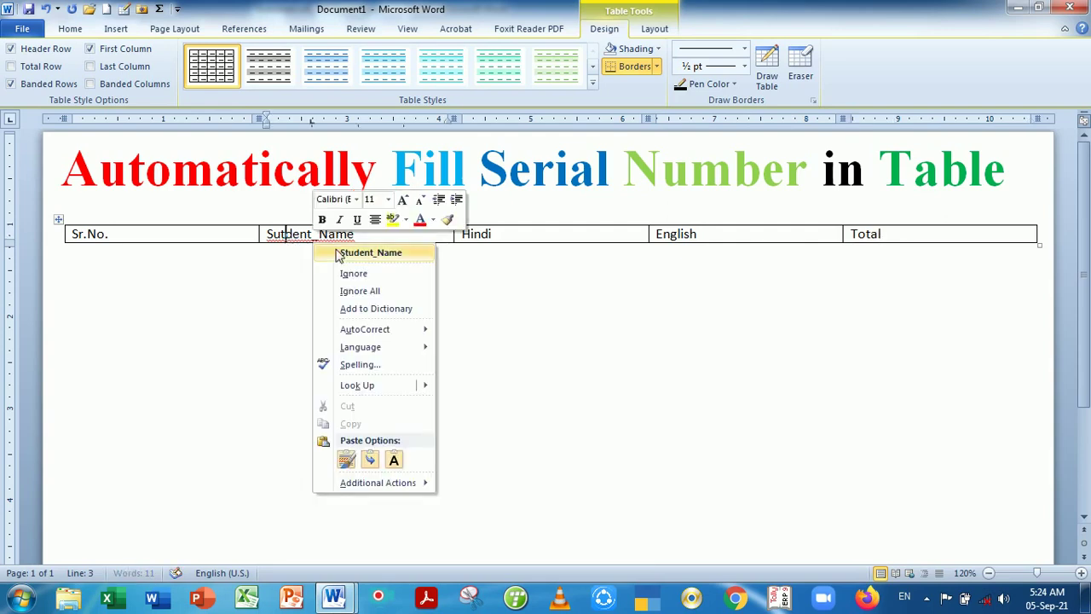
click(347, 254)
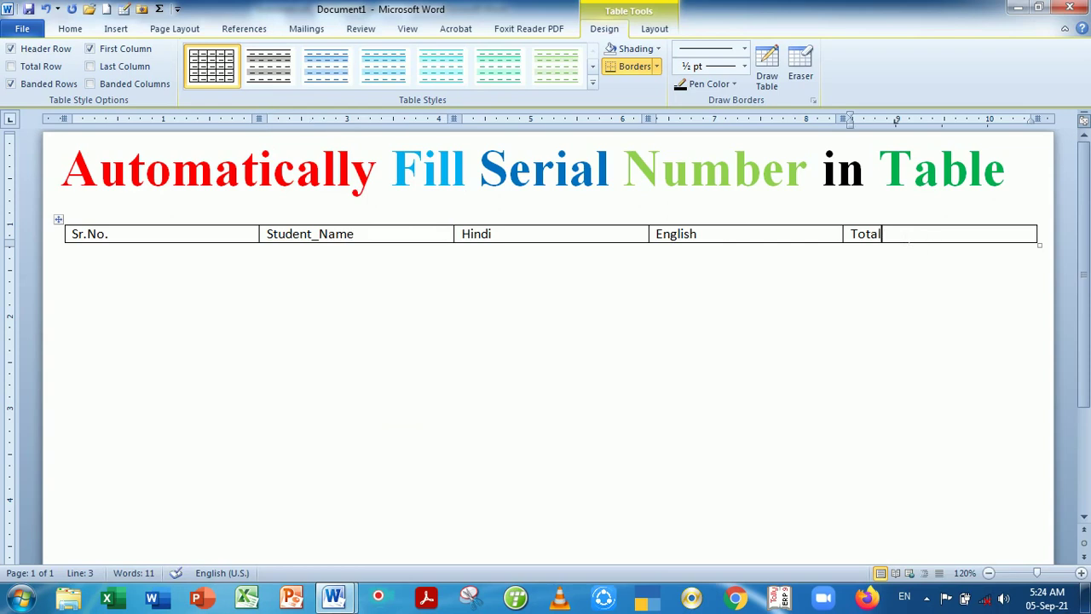
key(Tab)
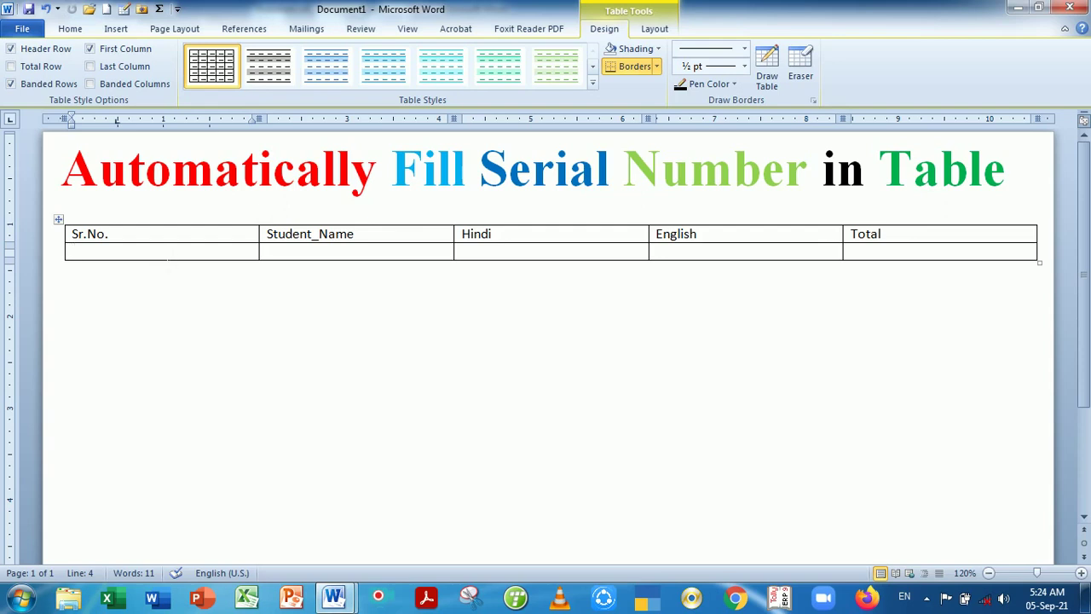
Apply the '1. 2. 3.' numbering format to the first Sr.No. cell
click(71, 29)
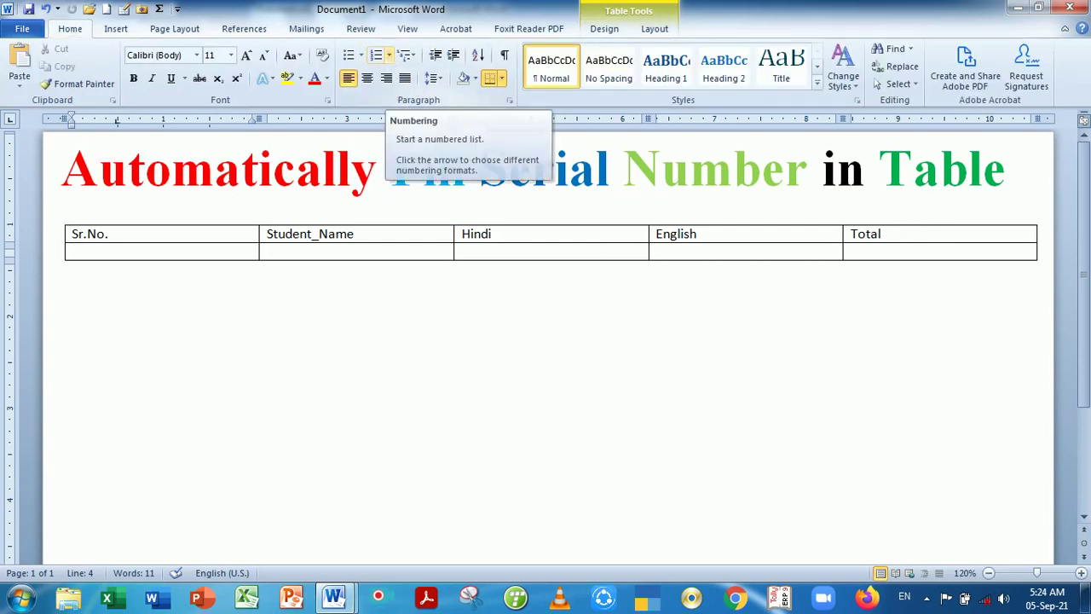
click(389, 56)
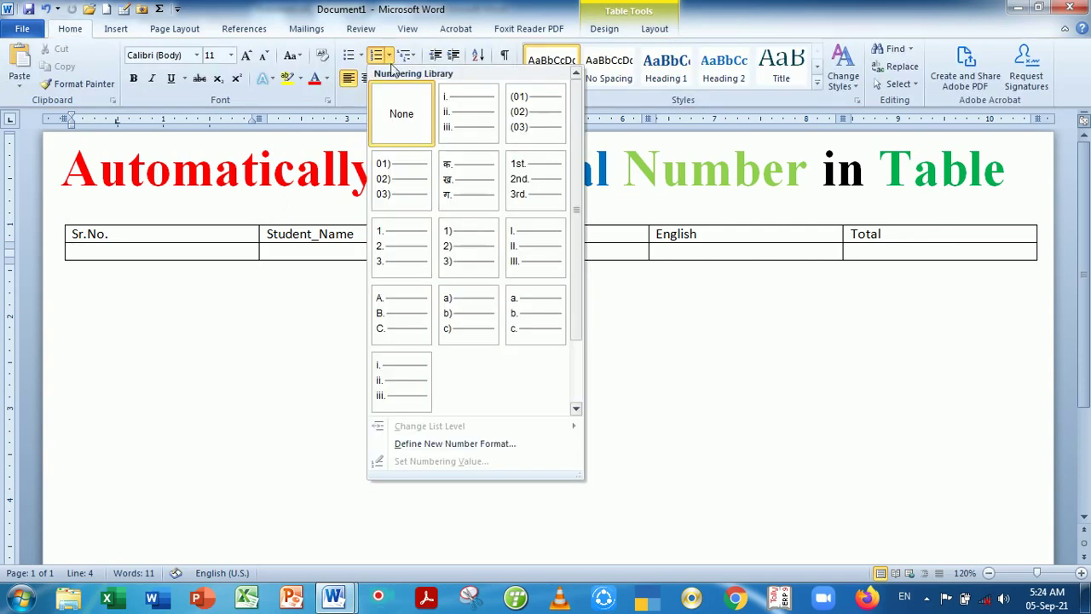
click(397, 248)
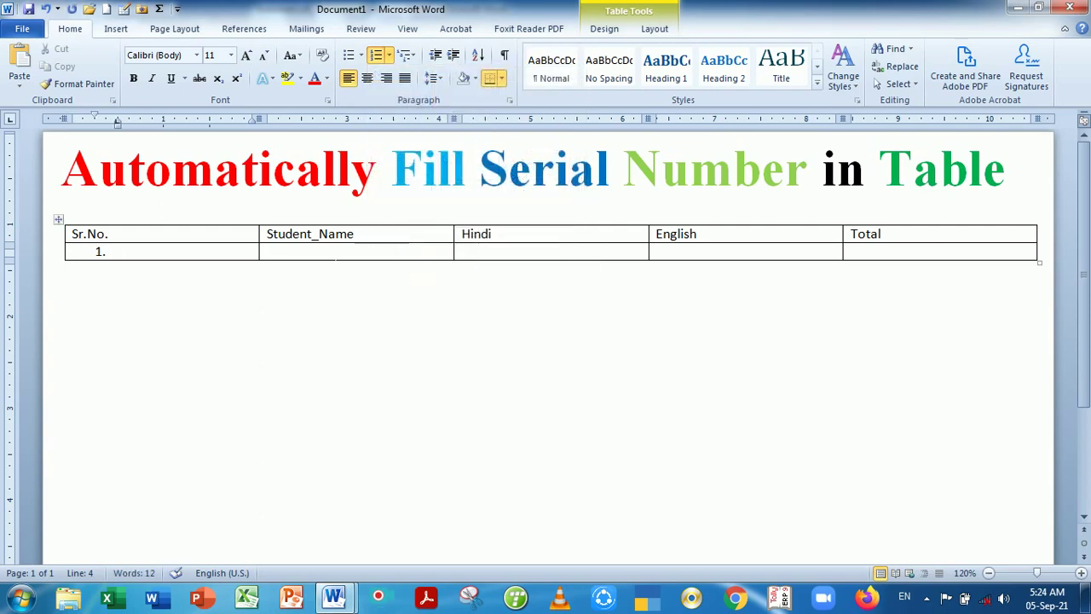
Add table rows until the Sr.No. column is numbered through 18
key(Tab)
key(Tab)
key(Tab)
key(Tab)
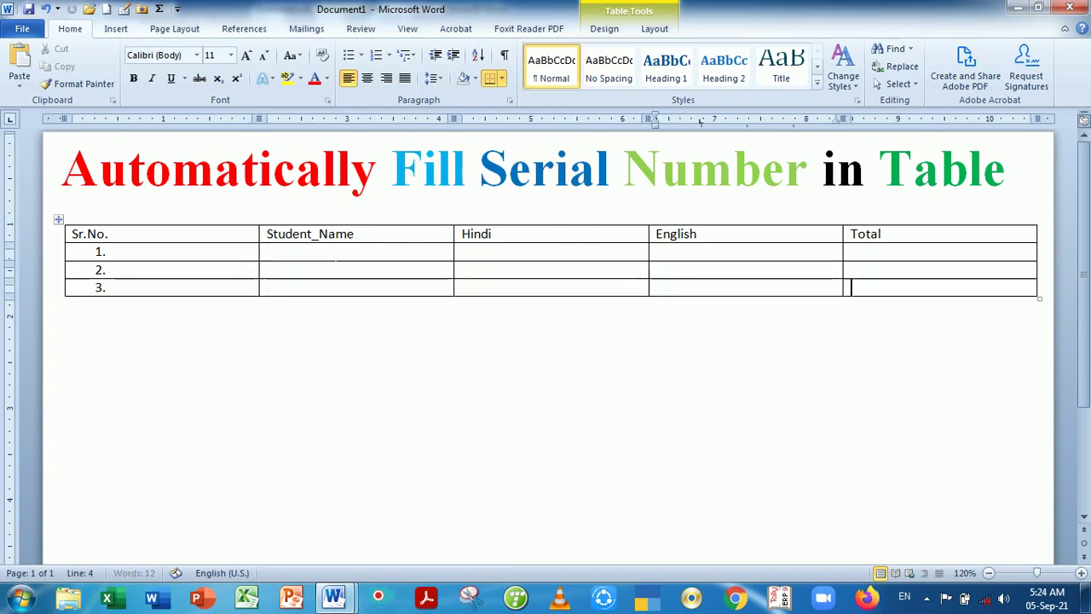
key(Tab)
key(Tab)
key(Tab)
key(Tab)
key(Tab)
key(Tab)
key(Tab)
key(Tab)
key(Tab)
key(Tab)
key(Tab)
key(Tab)
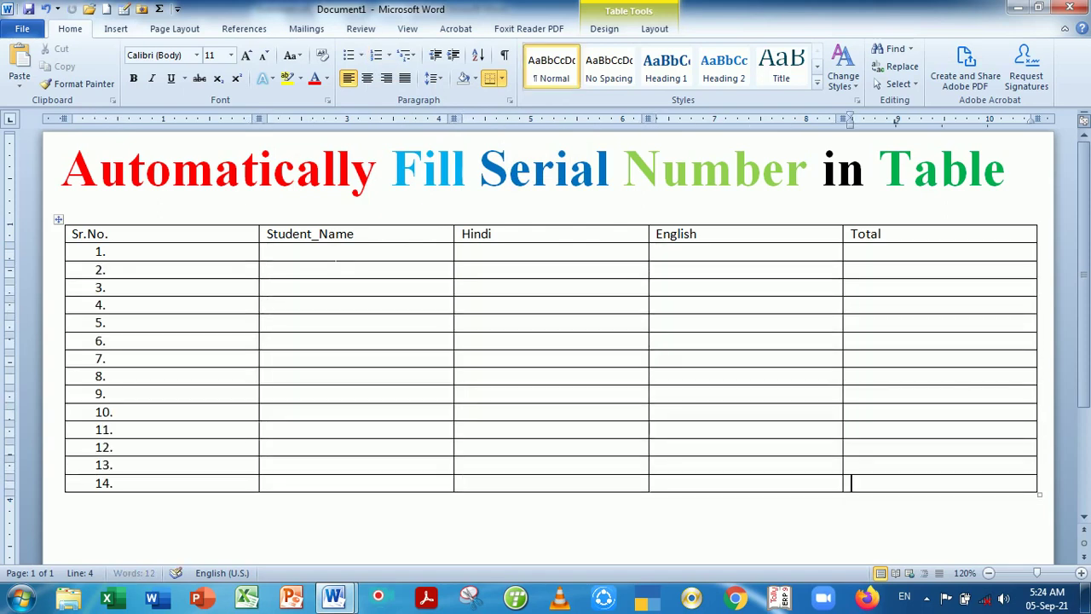
key(Tab)
key(Tab)
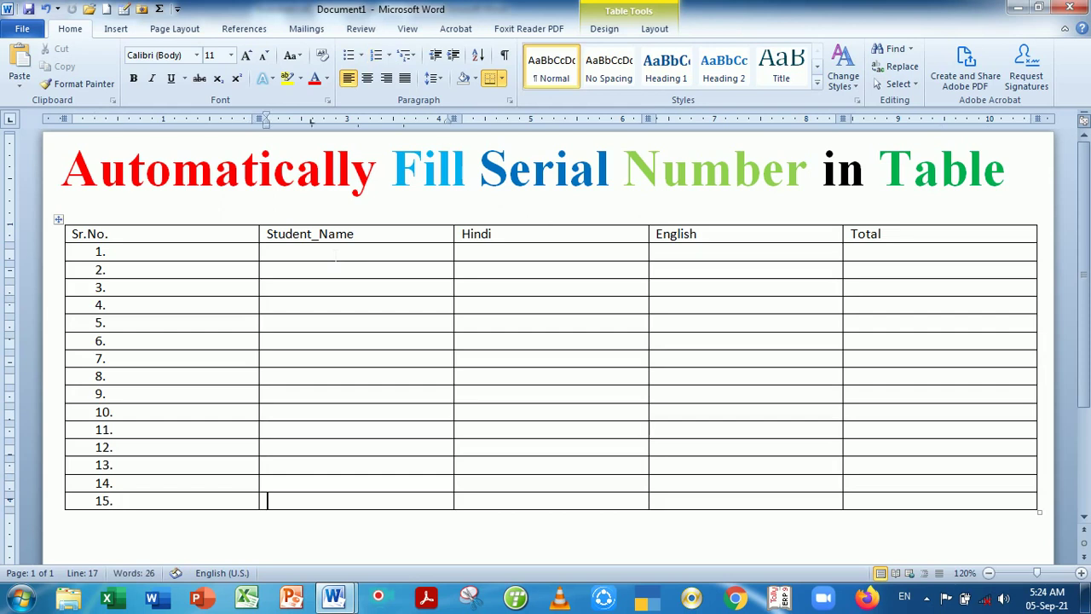
key(Tab)
key(Tab)
key(Tab)
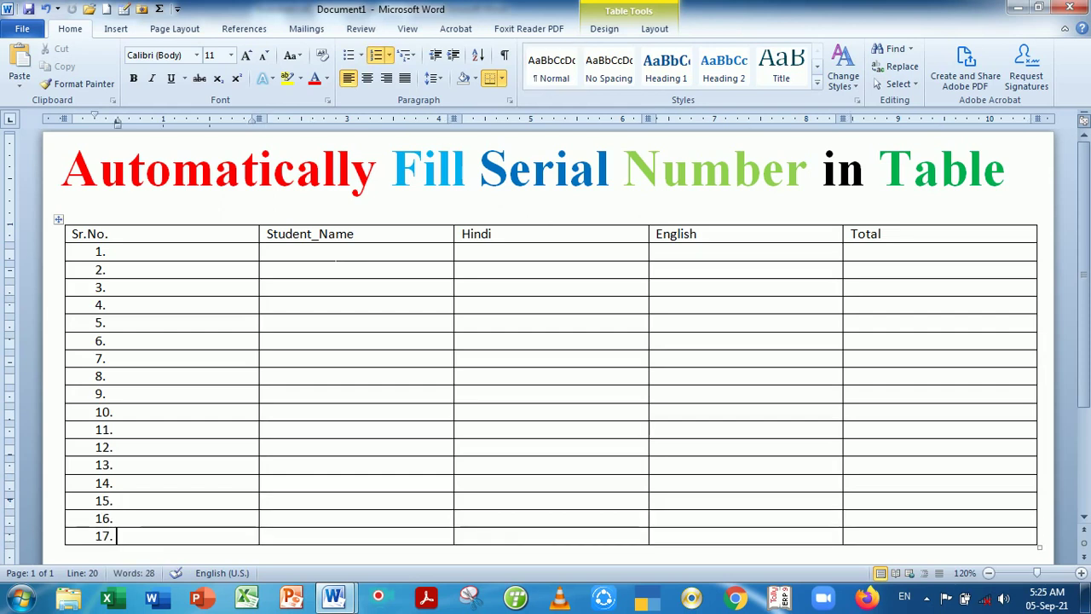
key(Tab)
key(Tab)
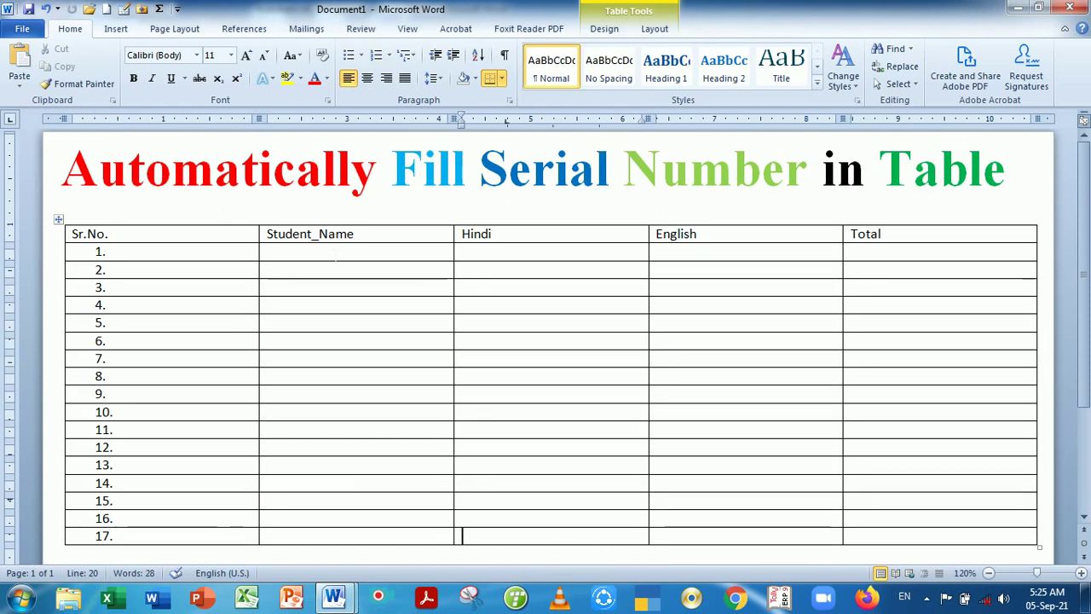
key(Tab)
key(Tab)
key(Tab)
key(Tab)
key(Tab)
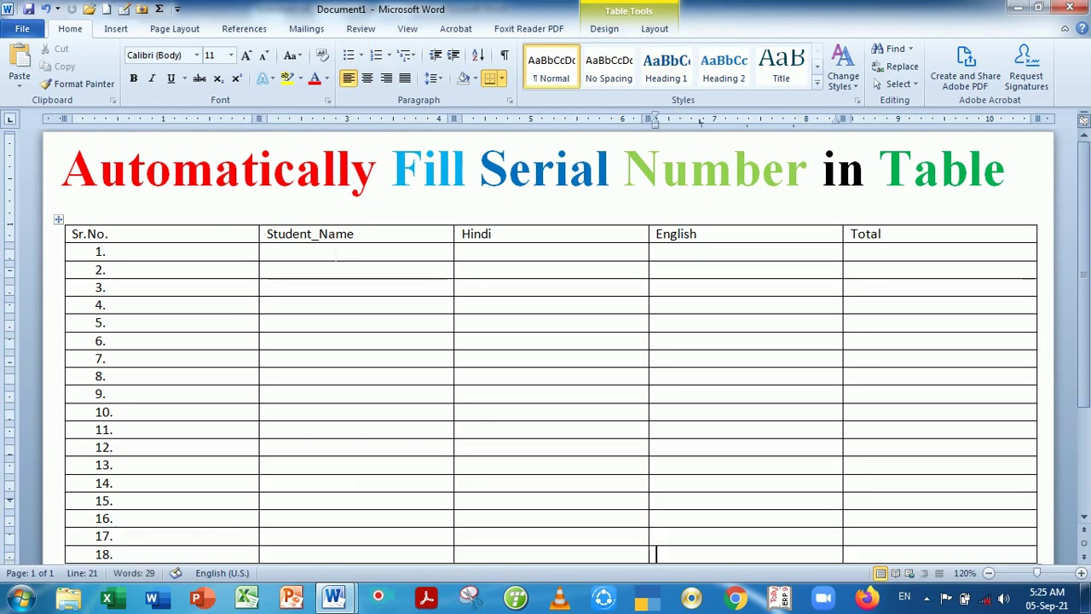
key(Tab)
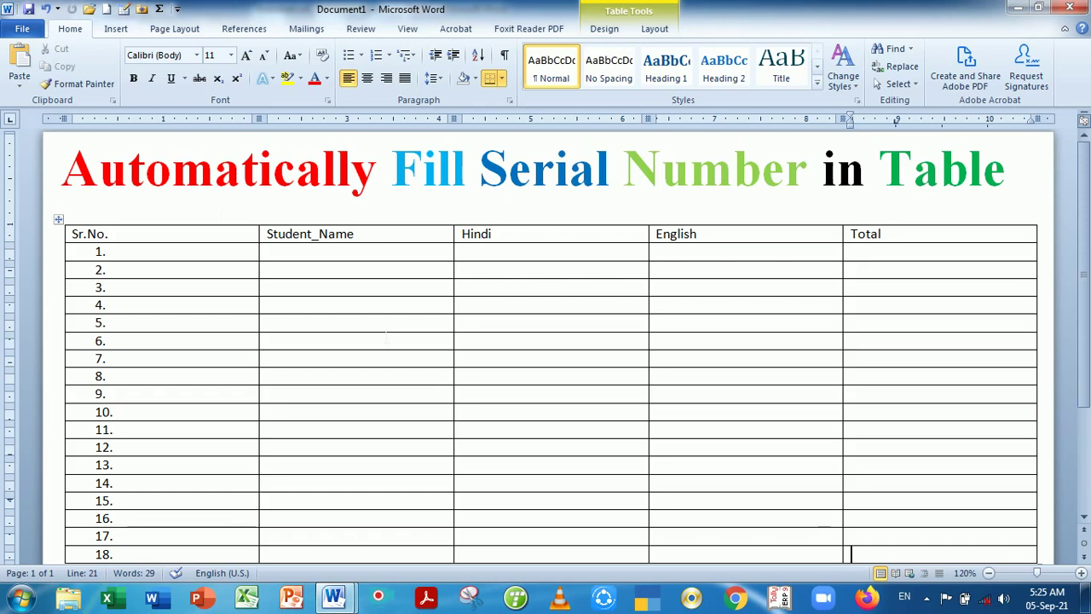
Undo the added rows, type '1.' in the first Sr.No. cell, and add rows numbered 2 to 9
key(ctrl+z)
key(ctrl+z)
key(ctrl+z)
key(ctrl+z)
key(ctrl+z)
key(ctrl+z)
key(ctrl+z)
key(ctrl+z)
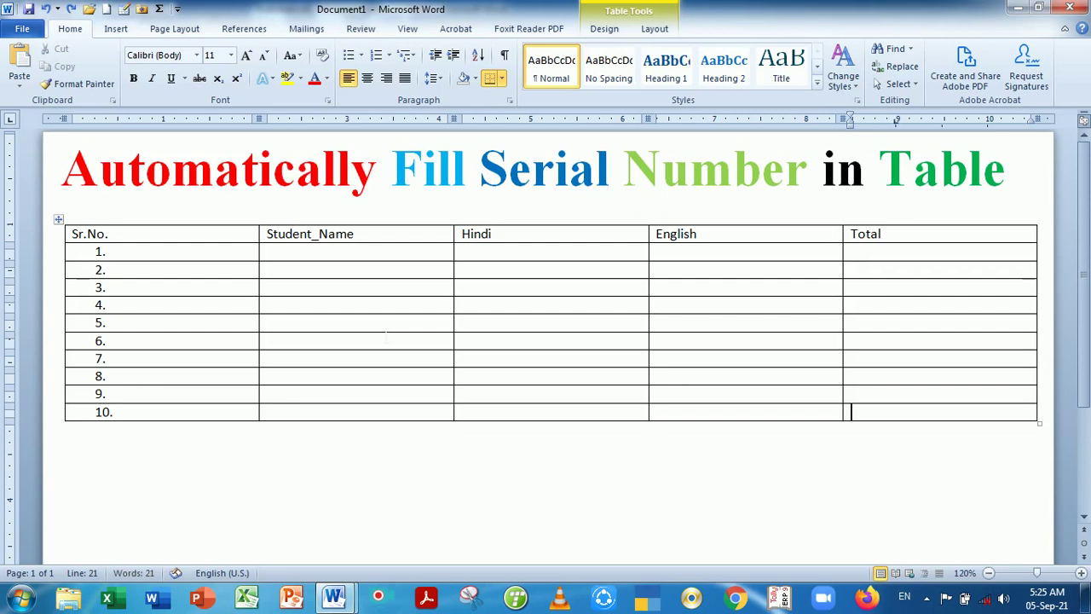
key(ctrl+z)
key(ctrl+z)
key(ctrl+z)
key(ctrl+z)
key(ctrl+z)
key(ctrl+z)
key(ctrl+z)
key(ctrl+z)
key(ctrl+z)
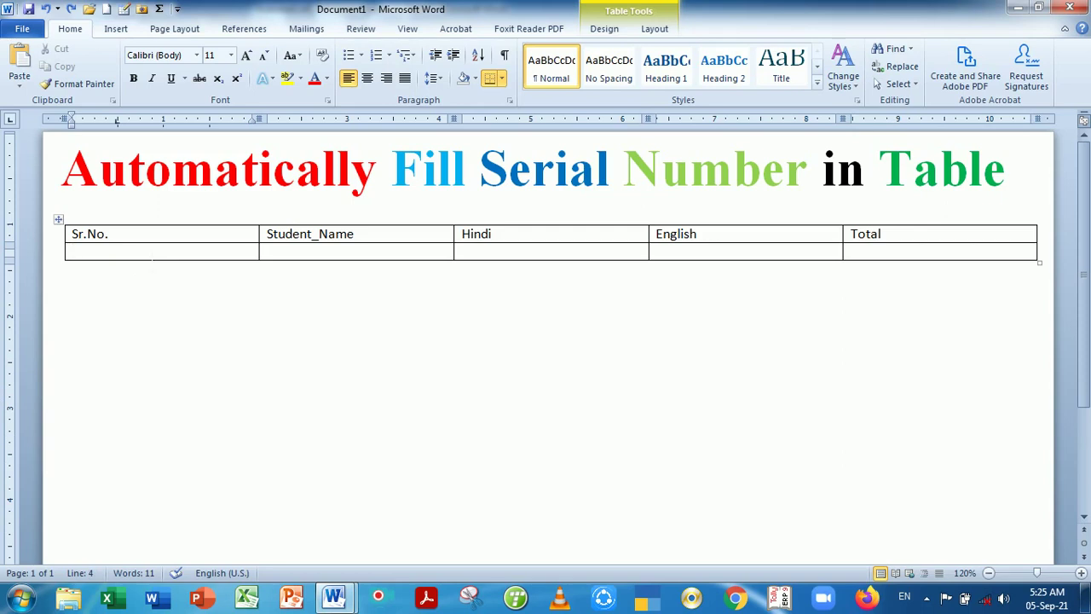
text(1)
text(.)
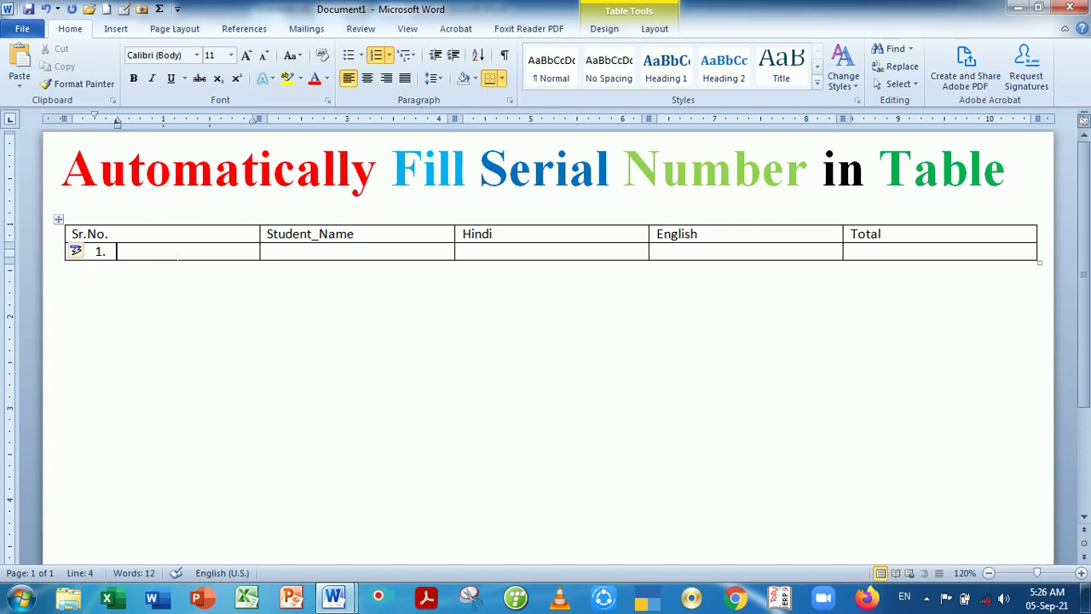
key(Tab)
key(Tab)
key(Tab)
key(Tab)
key(Tab)
key(Tab)
key(Tab)
key(Tab)
key(Tab)
key(Tab)
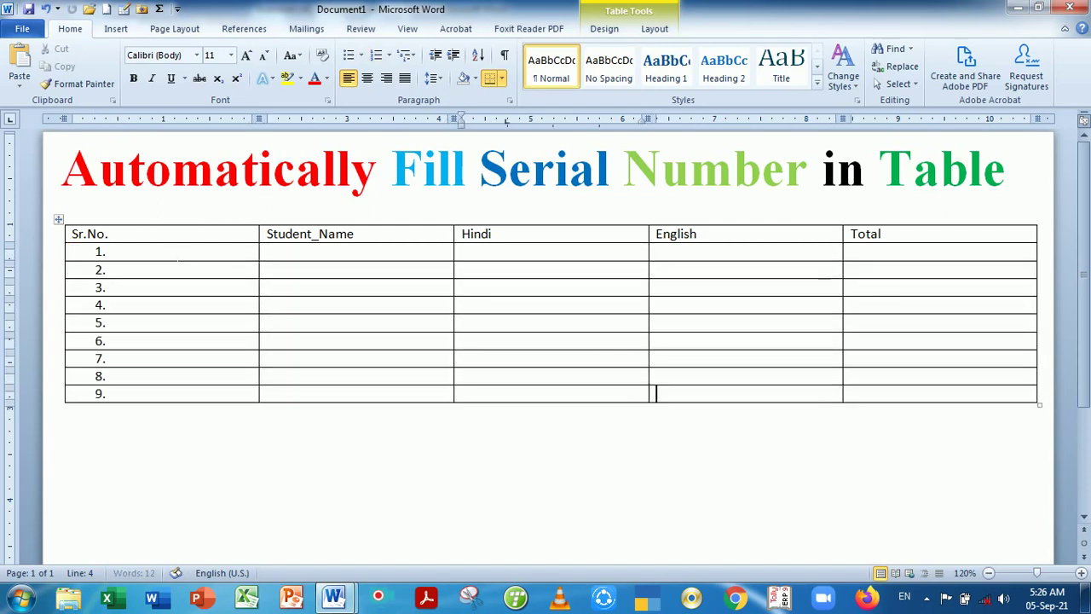
key(Tab)
key(Tab)
key(Tab)
key(Tab)
key(Tab)
key(Tab)
key(Tab)
key(Tab)
key(Tab)
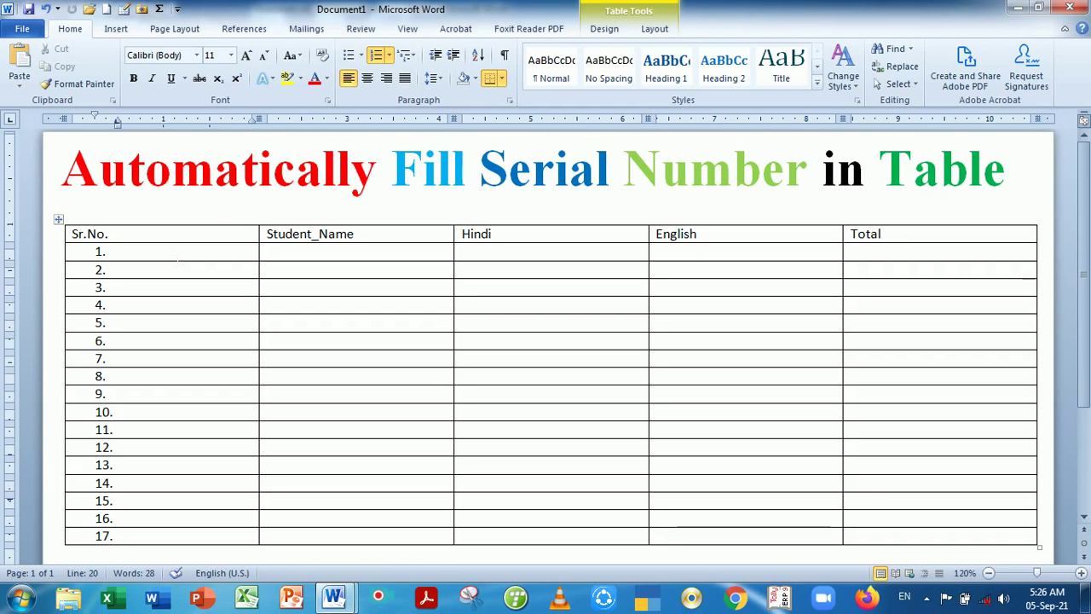
Add numbered rows onto the second page until Sr.No. reaches 51, then return to the title
key(Return)
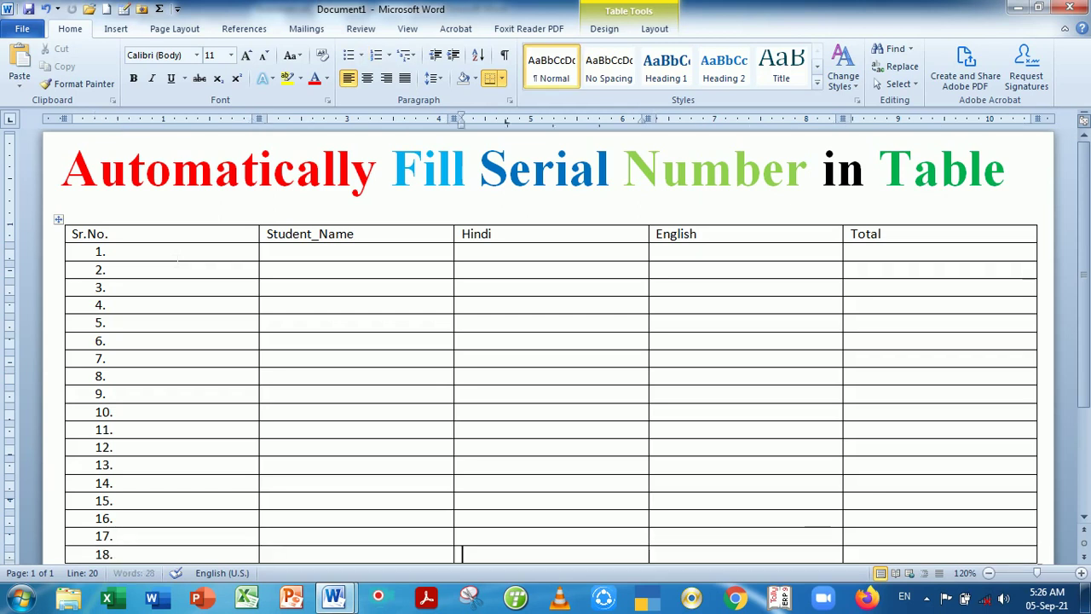
key(Return)
key(Return)
key(Return)
key(Return)
key(Return)
key(Return)
key(Return)
key(Return)
key(Return)
key(Return)
key(Return)
key(Return)
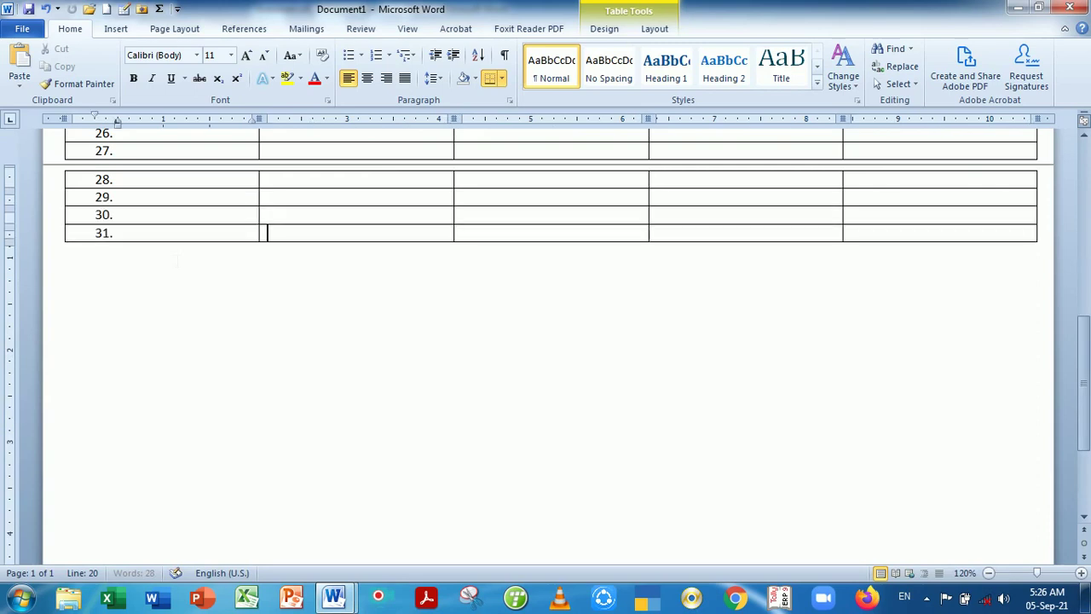
key(Return)
key(Return)
key(Return)
key(Return)
key(Return)
key(Return)
key(Tab)
key(Tab)
key(Tab)
key(Tab)
key(Tab)
key(Tab)
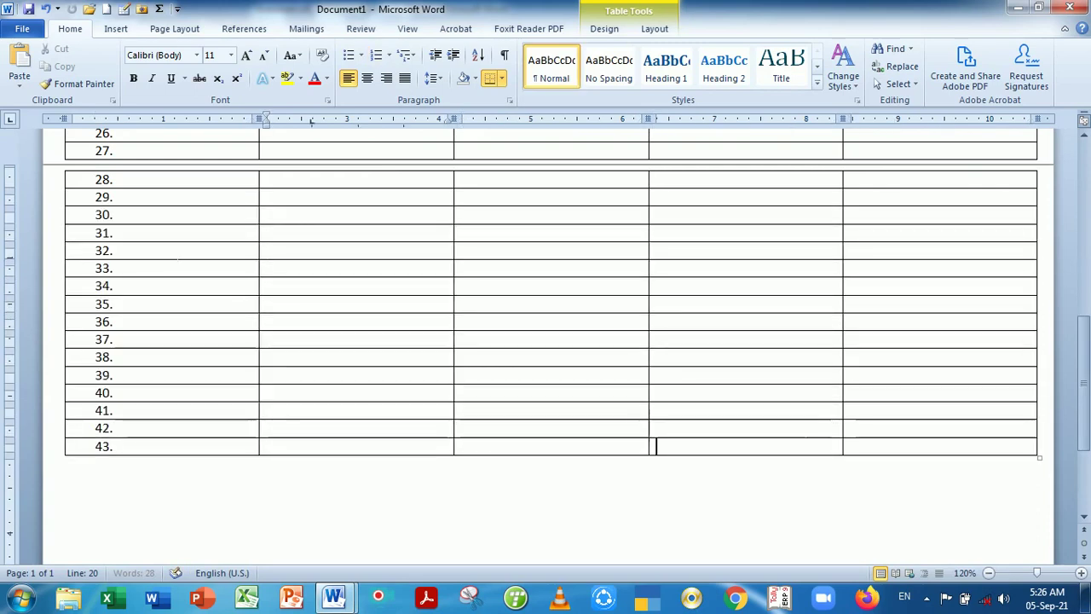
key(Tab)
key(Tab)
key(Tab)
key(Tab)
key(Tab)
key(Tab)
key(Tab)
key(Tab)
key(Tab)
key(Tab)
key(Tab)
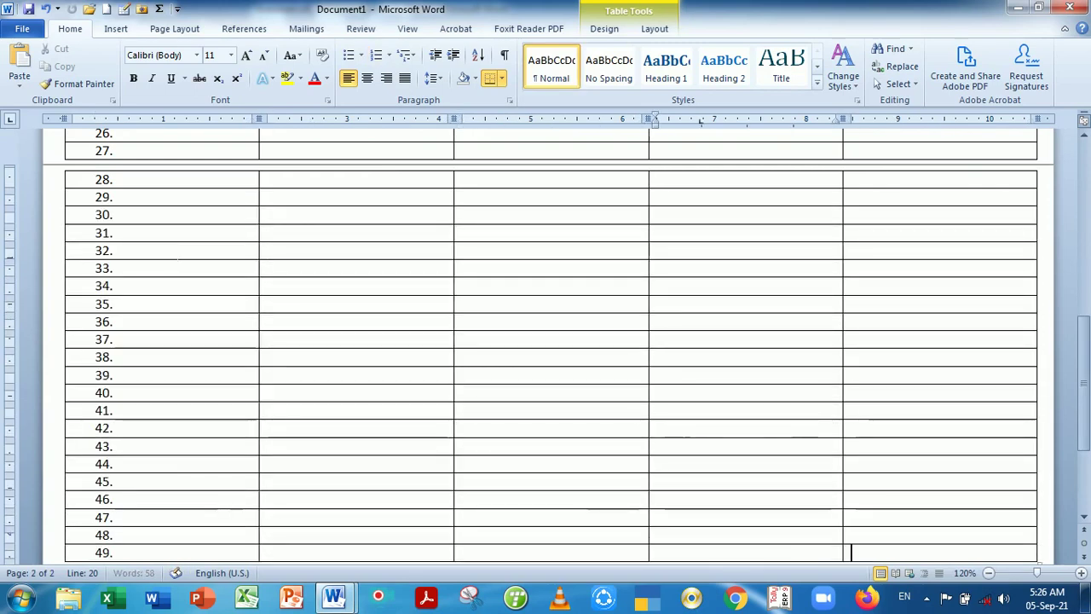
key(Tab)
key(Tab)
key(Tab)
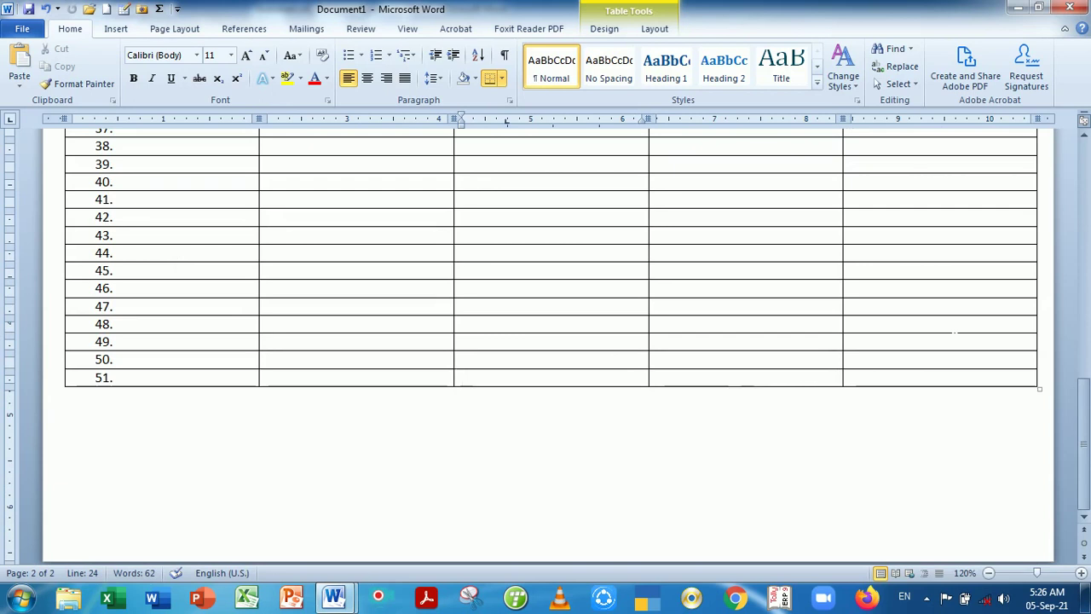
drag(1084, 392, 1084, 147)
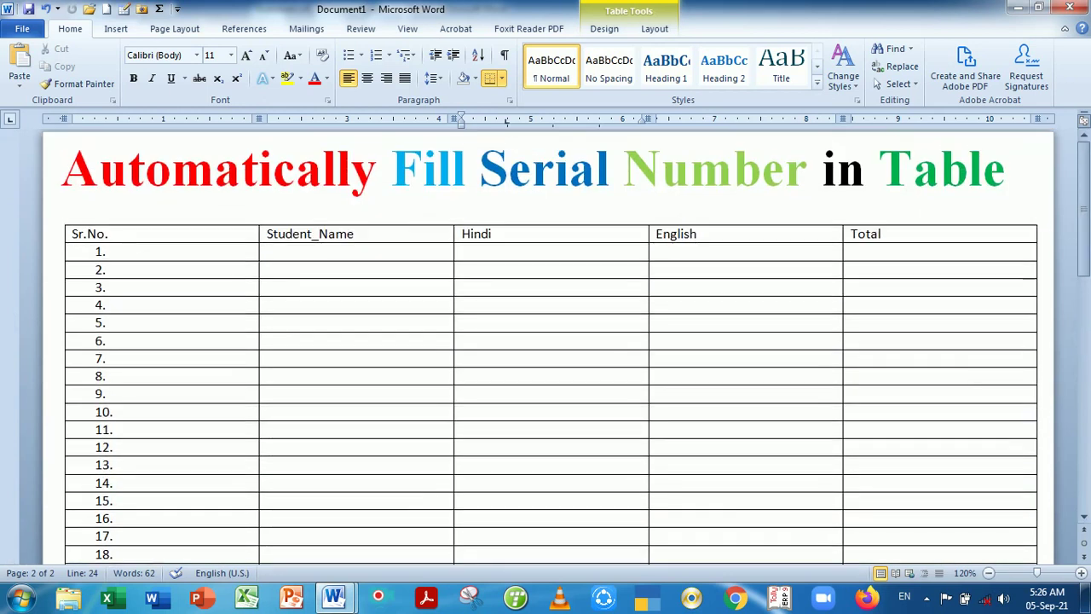
click(823, 170)
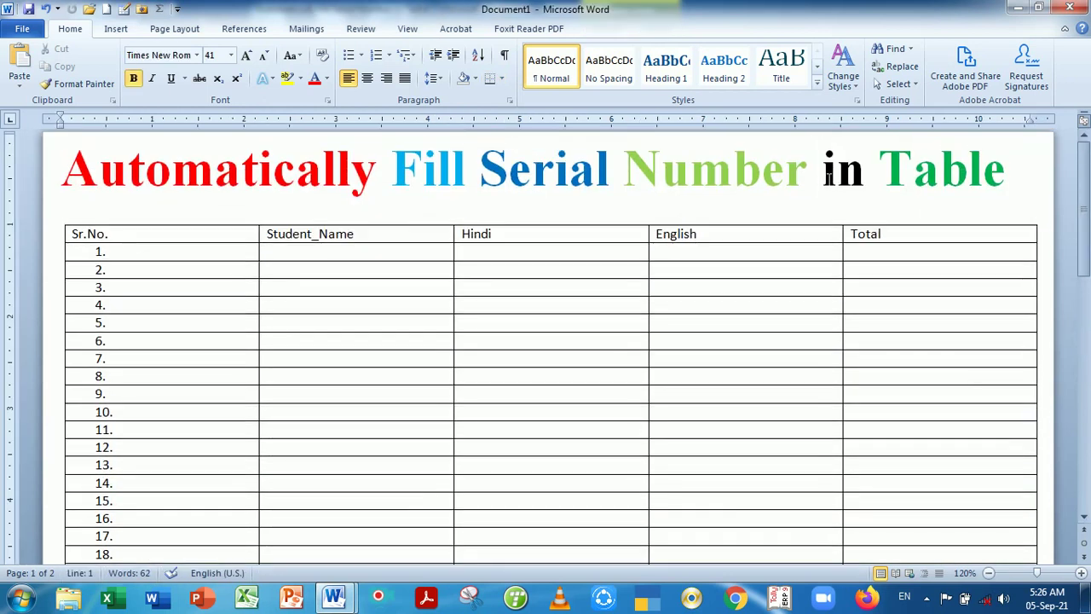